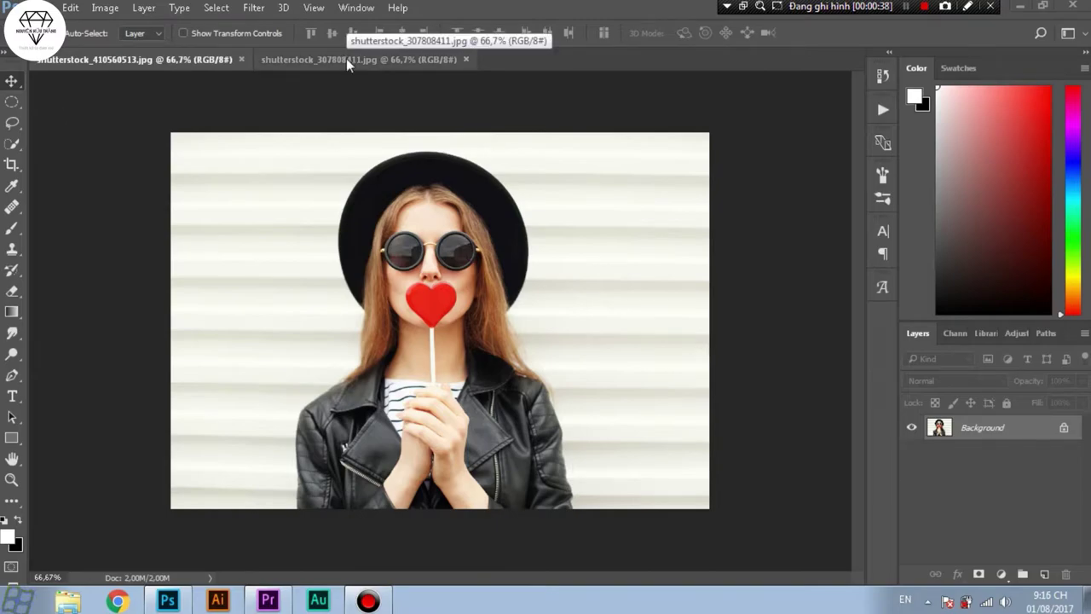
# Duplicate the portrait layer, desaturate the copy to grayscale, and duplicate that grayscale layer again.
pyautogui.click(370, 60)
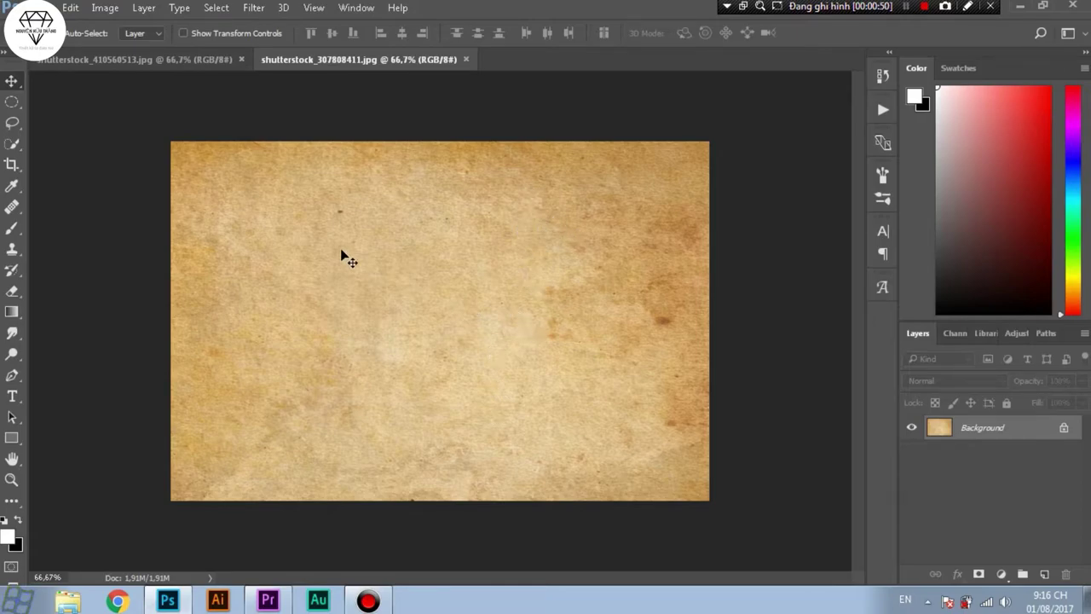
pyautogui.click(171, 53)
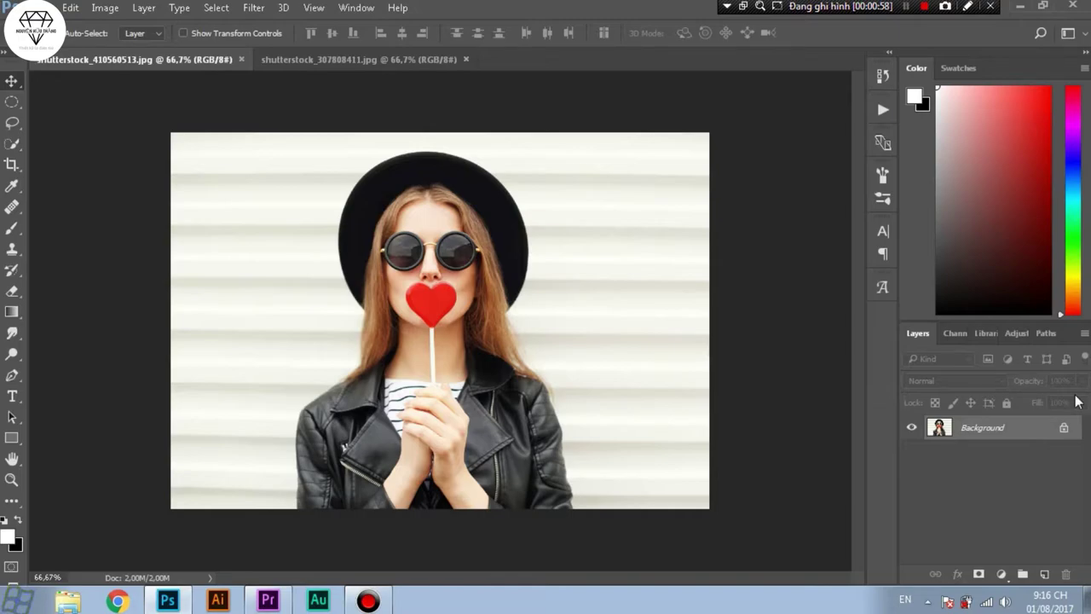
pyautogui.hotkey('ctrl', 'j')
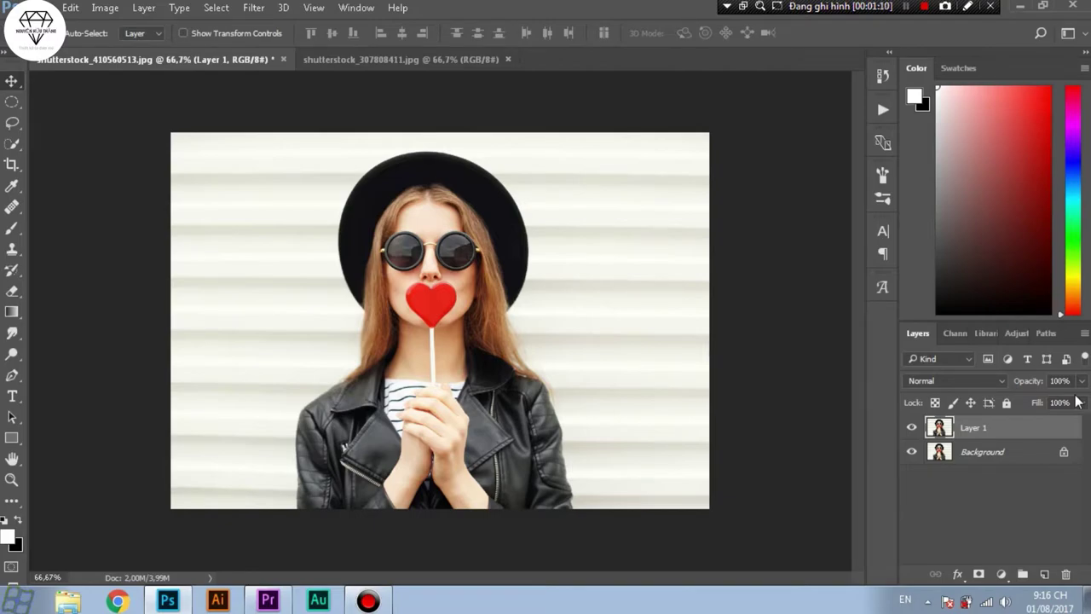
pyautogui.hotkey('ctrl', 'shift', 'u')
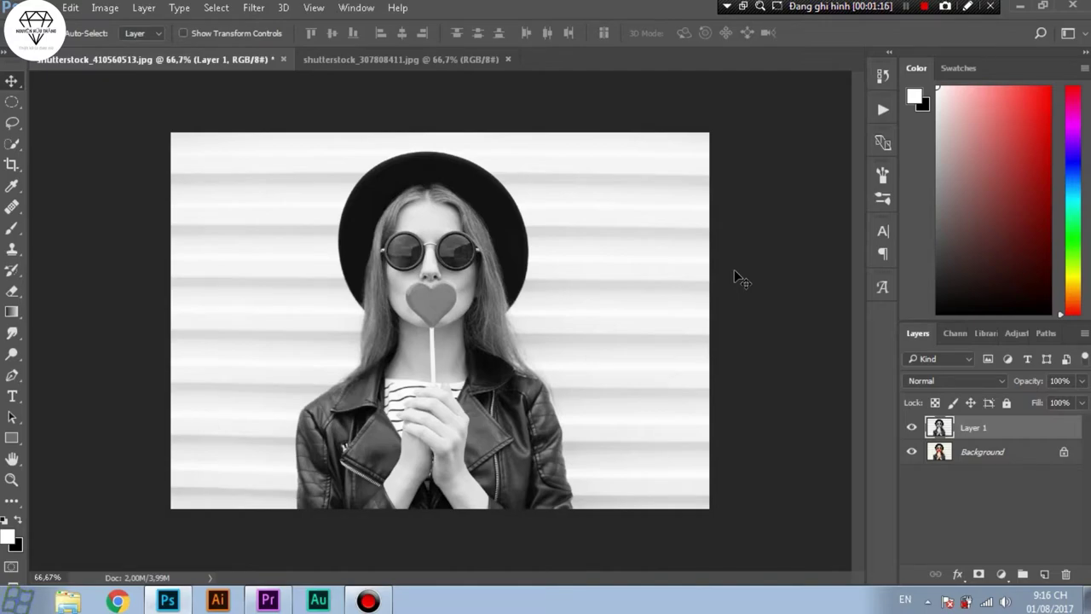
pyautogui.hotkey('ctrl', 'j')
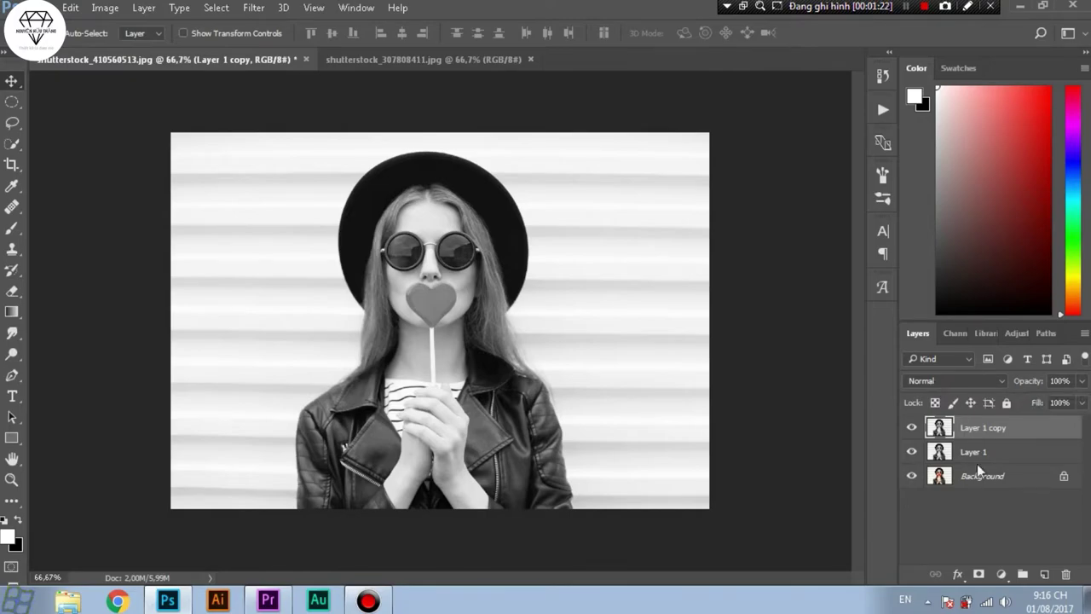
# Invert the top grayscale copy and set its blend mode to Color Dodge.
pyautogui.hotkey('ctrl', 'i')
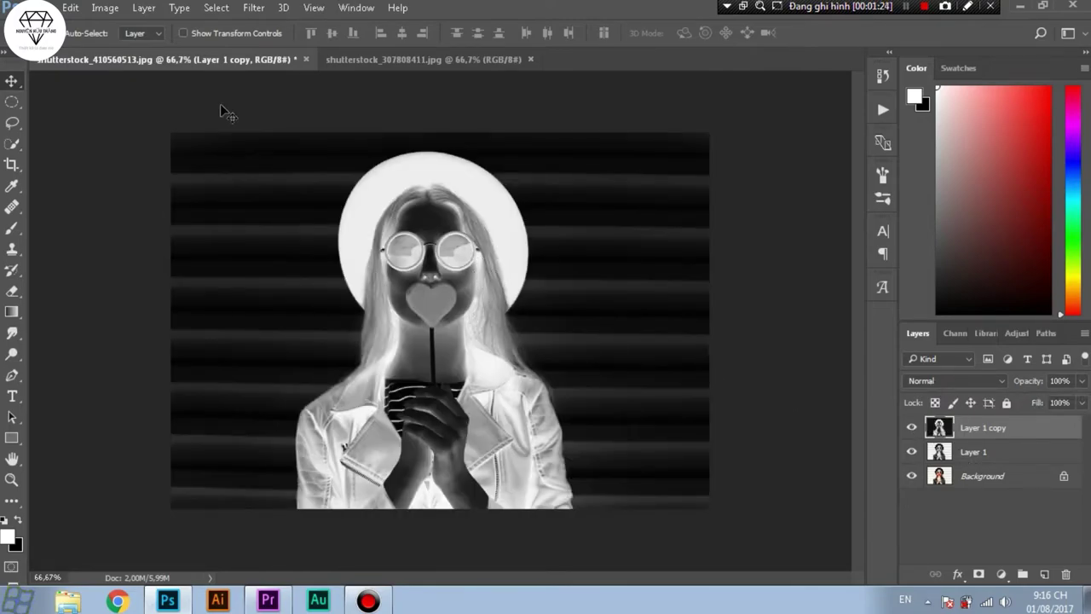
pyautogui.click(951, 381)
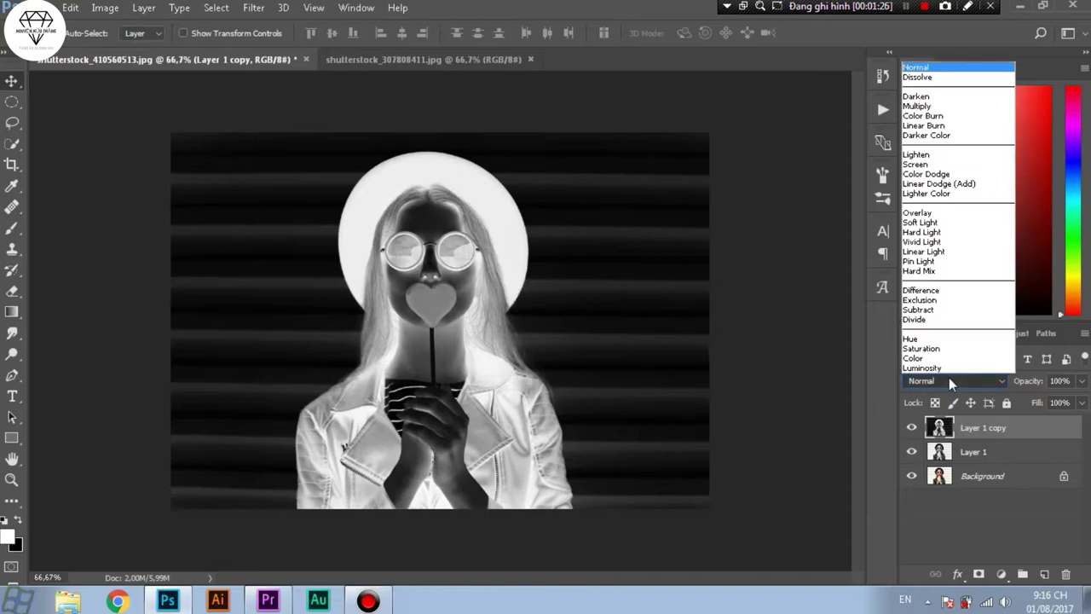
pyautogui.click(938, 173)
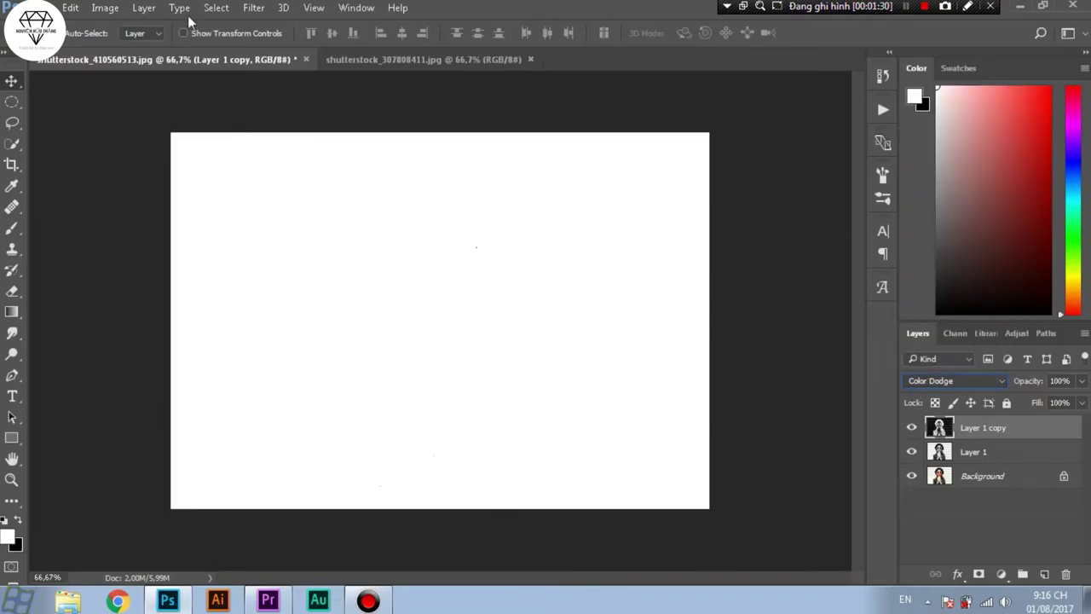
# Apply a 3-pixel Minimum filter (Filter > Other > Minimum) to reveal the pencil sketch.
pyautogui.click(255, 10)
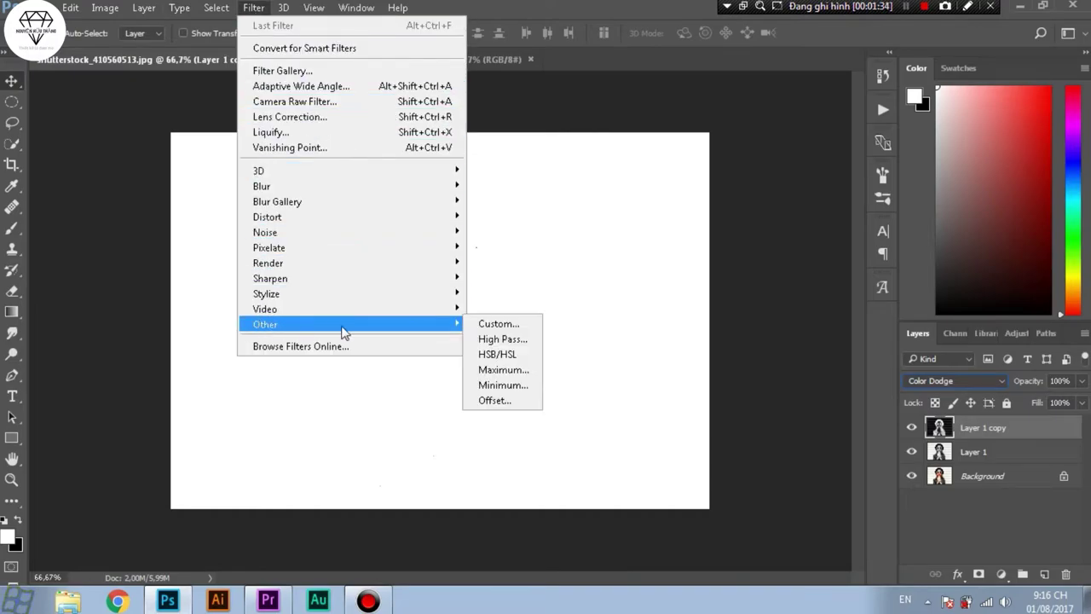
pyautogui.moveTo(265, 324)
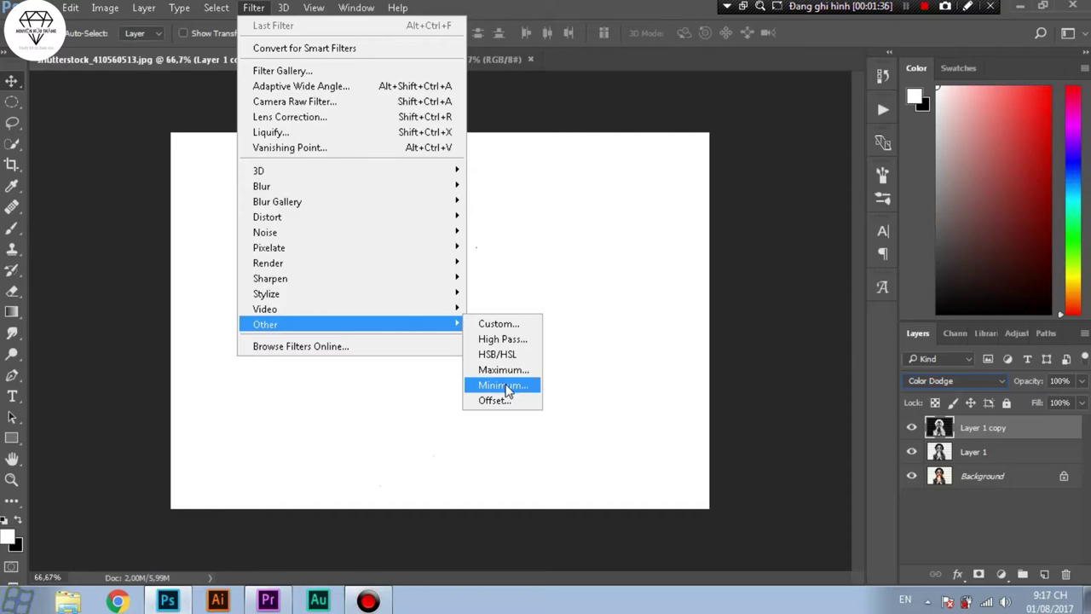
pyautogui.click(504, 385)
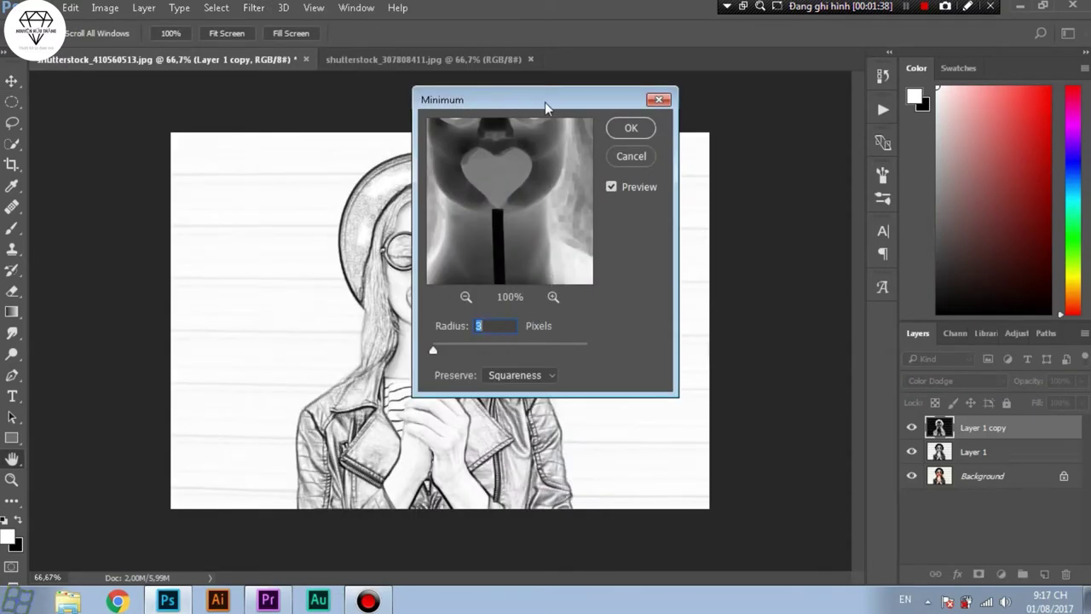
pyautogui.moveTo(506, 102); pyautogui.dragTo(801, 110)
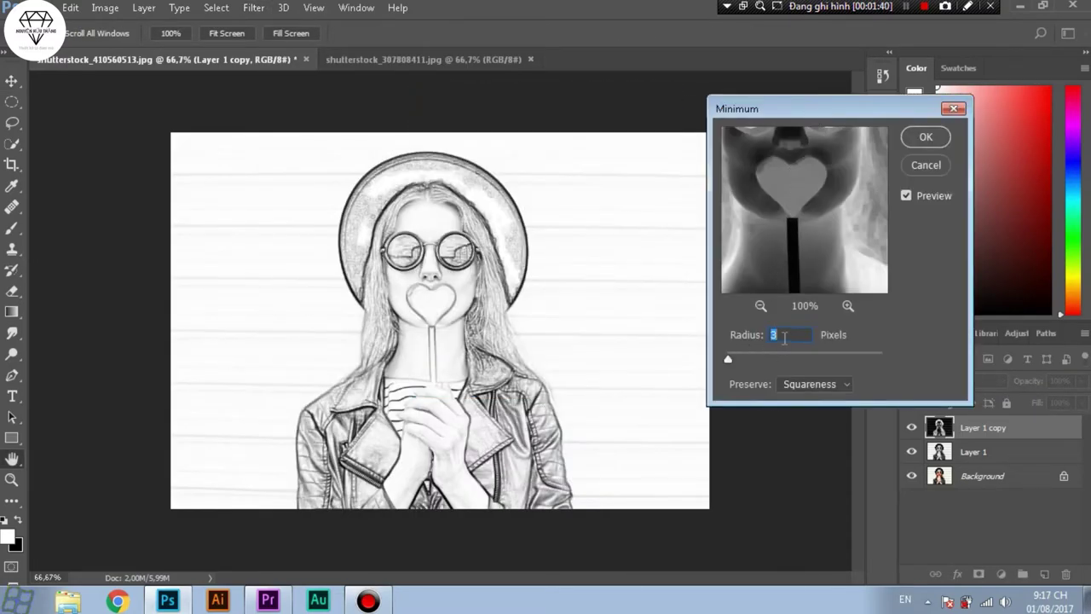
pyautogui.click(923, 139)
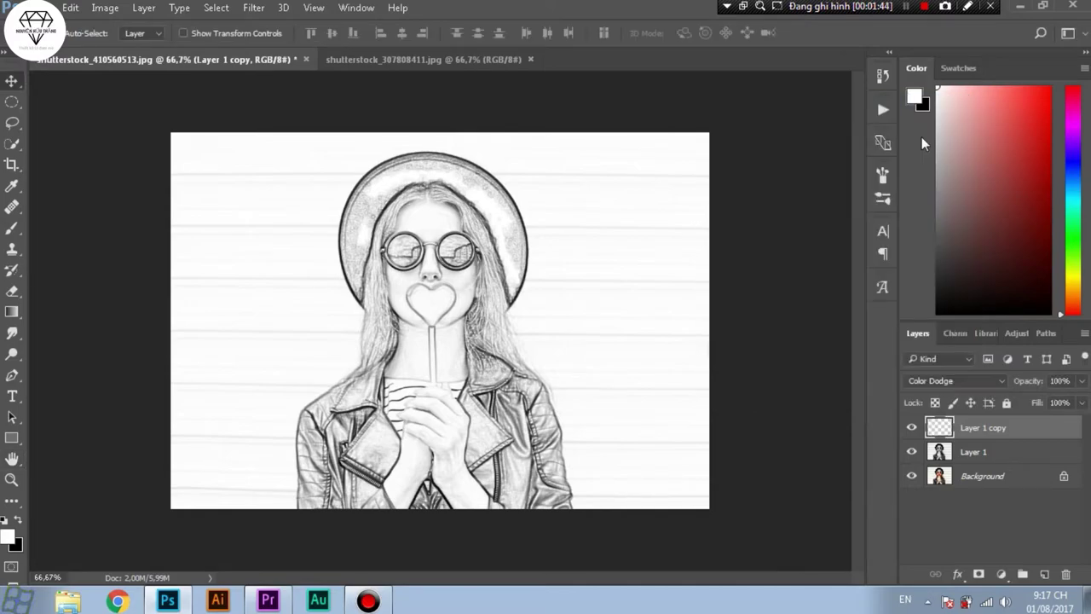
# Add a Curves adjustment layer and raise two curve points to lighten the sketch.
pyautogui.click(1001, 574)
pyautogui.click(972, 321)
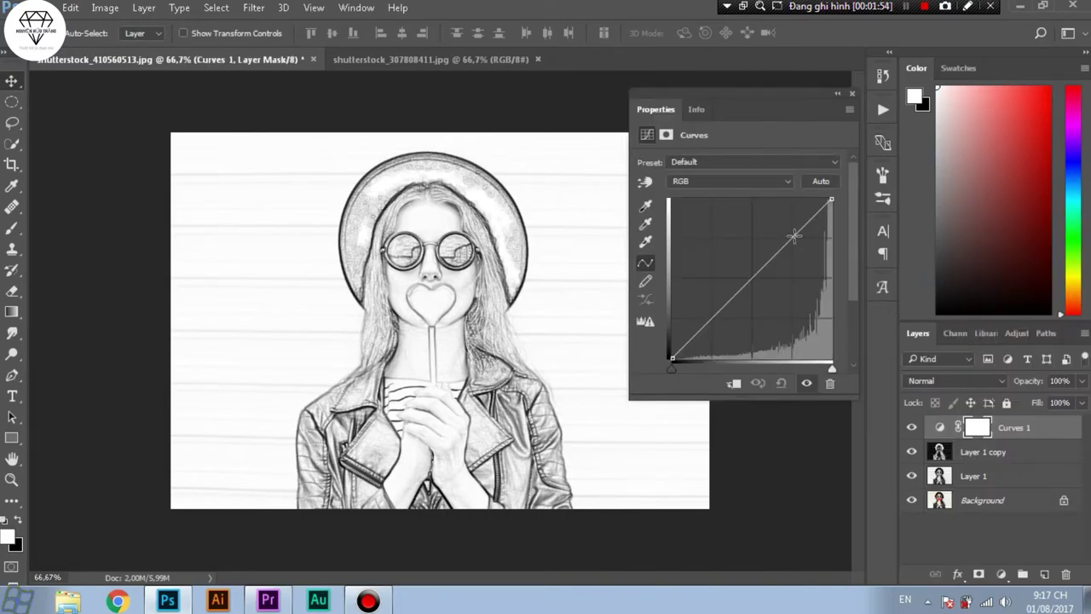
pyautogui.moveTo(793, 235); pyautogui.dragTo(772, 225)
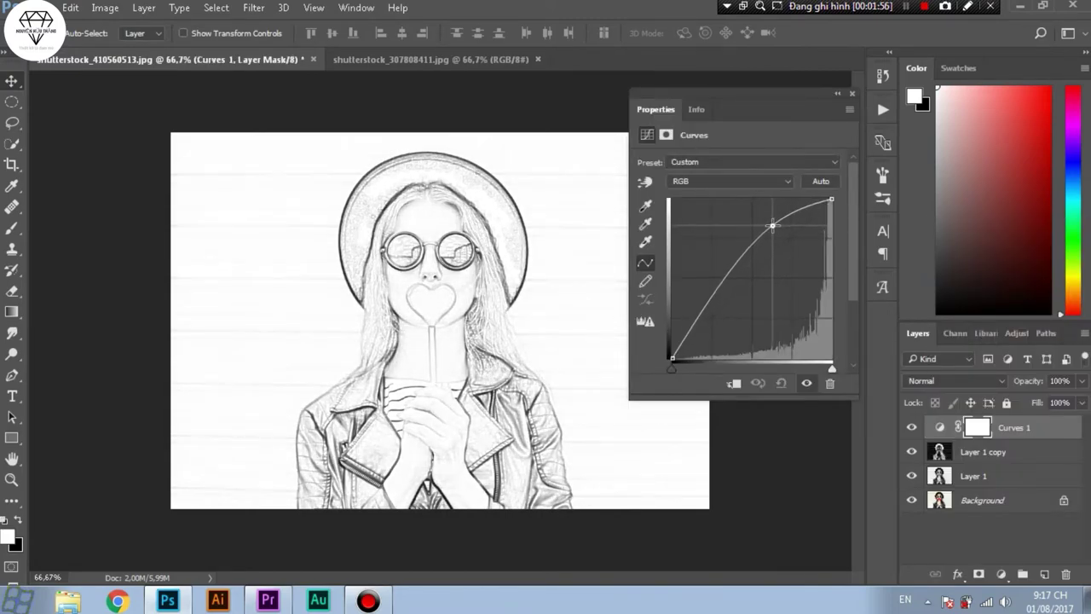
pyautogui.moveTo(772, 225); pyautogui.dragTo(778, 230)
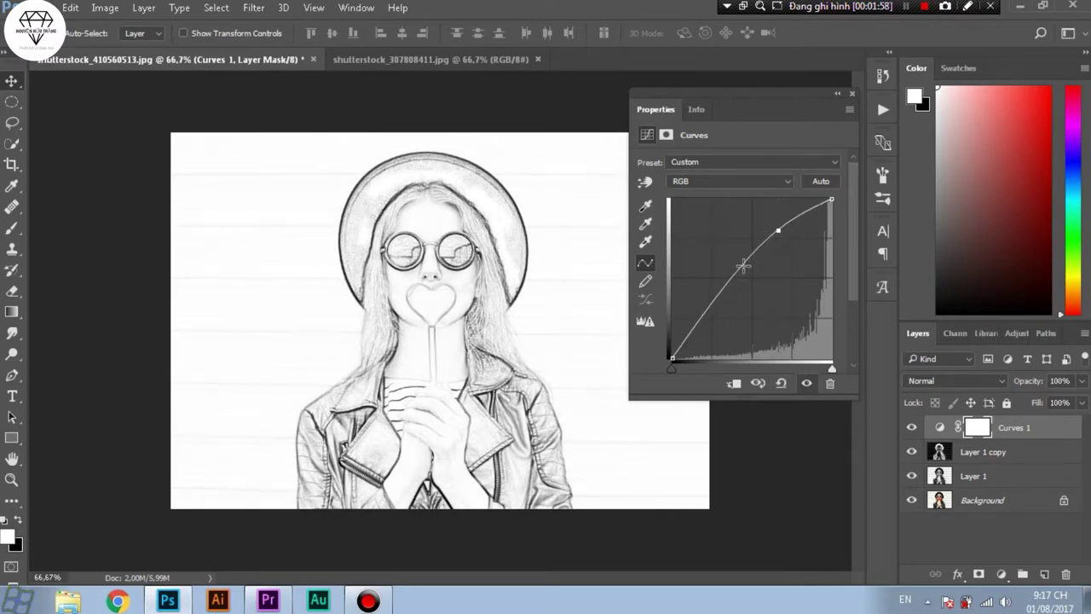
pyautogui.moveTo(743, 266); pyautogui.dragTo(705, 289)
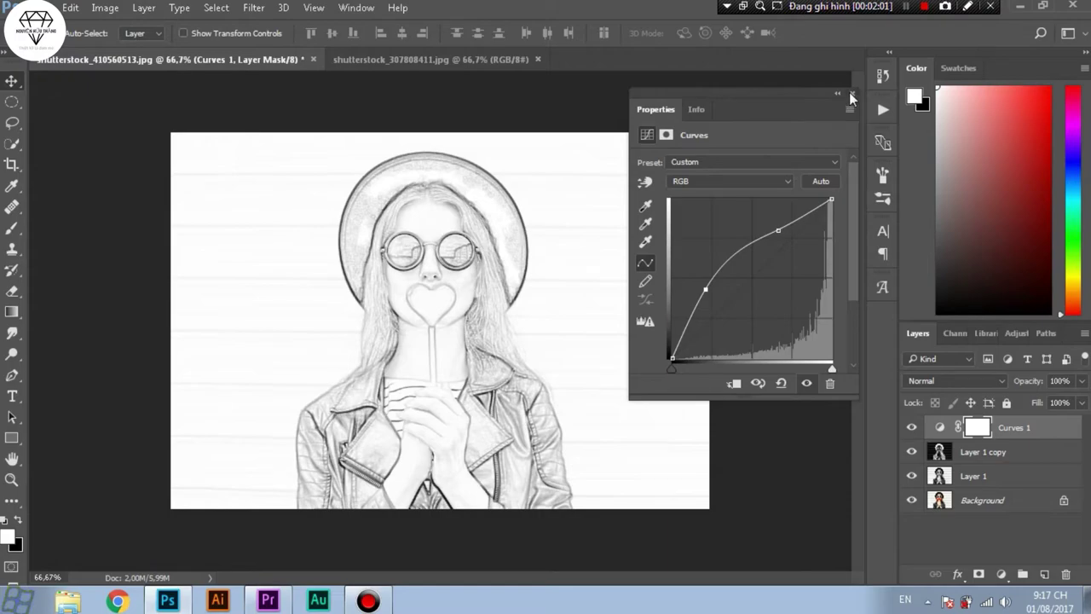
pyautogui.click(851, 95)
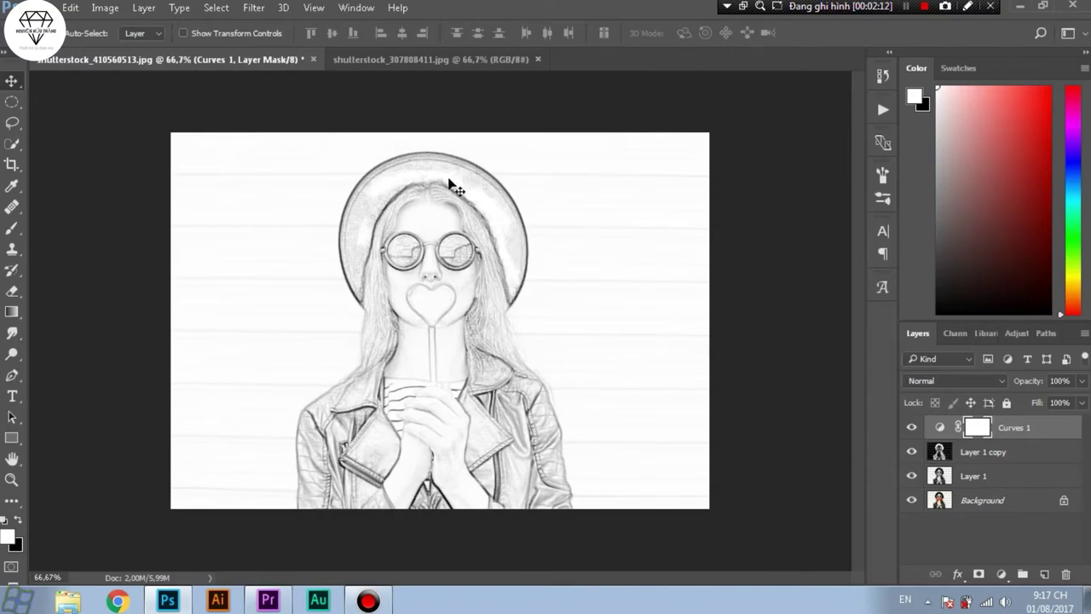
# Compare with the original photo, then stamp all visible layers into a new Layer 2 on top.
pyautogui.keyDown('alt'); pyautogui.click(911, 500); pyautogui.keyUp('alt')
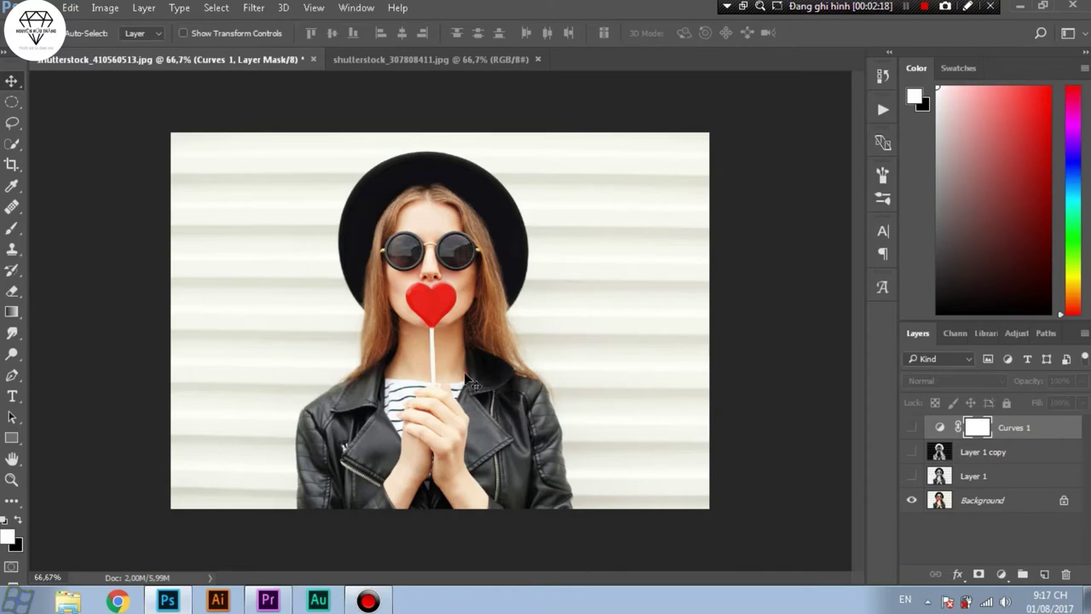
pyautogui.keyDown('alt'); pyautogui.click(911, 500); pyautogui.keyUp('alt')
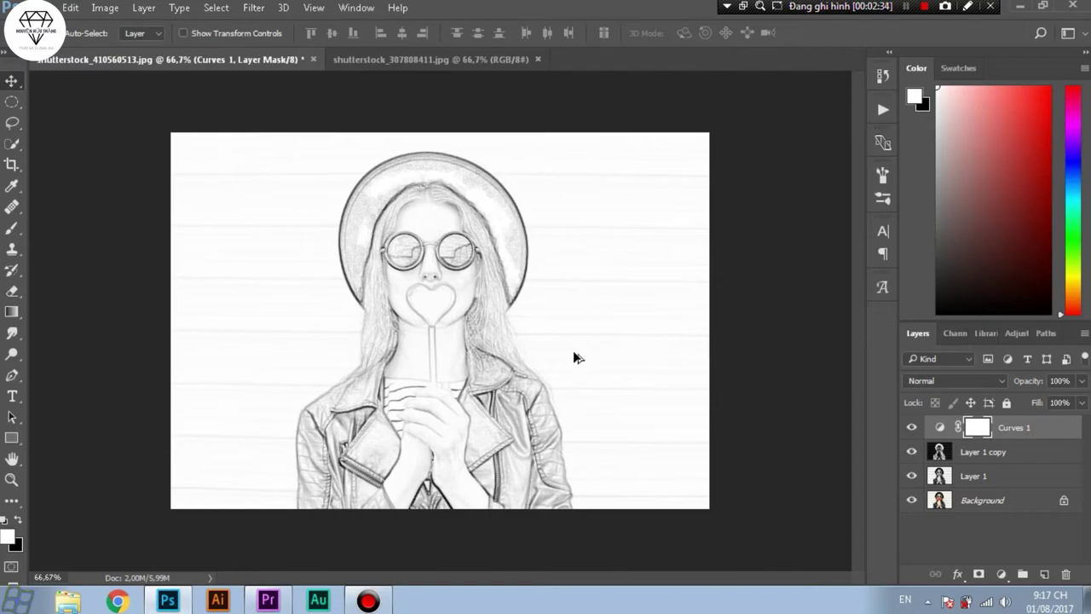
pyautogui.hotkey('ctrl', 'shift', 'alt', 'e')
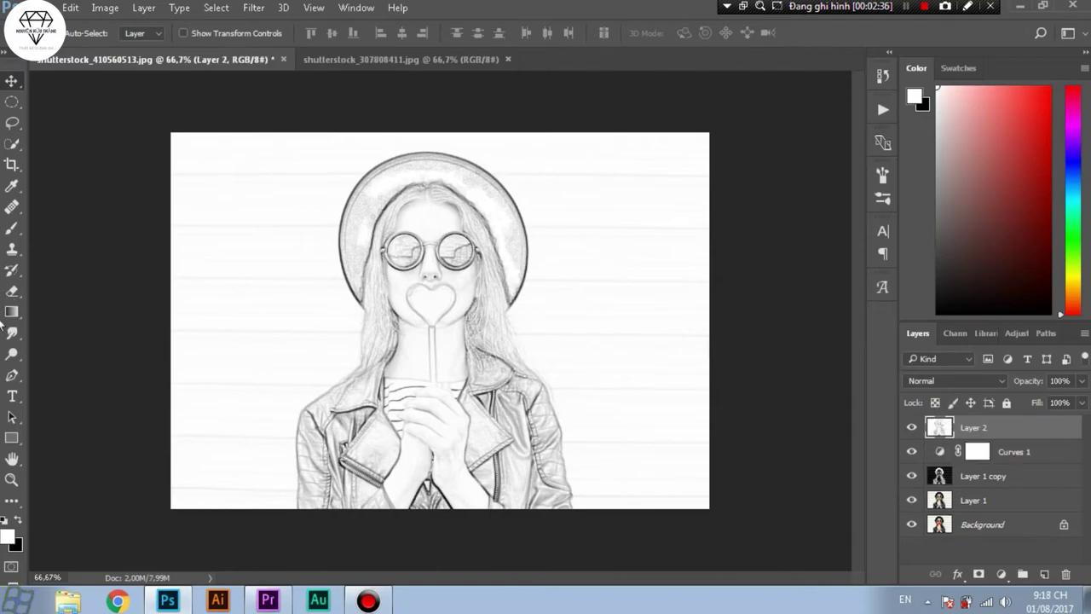
# Switch to the Dodge tool with a soft brush at Midtones, 50% exposure.
pyautogui.click(13, 358)
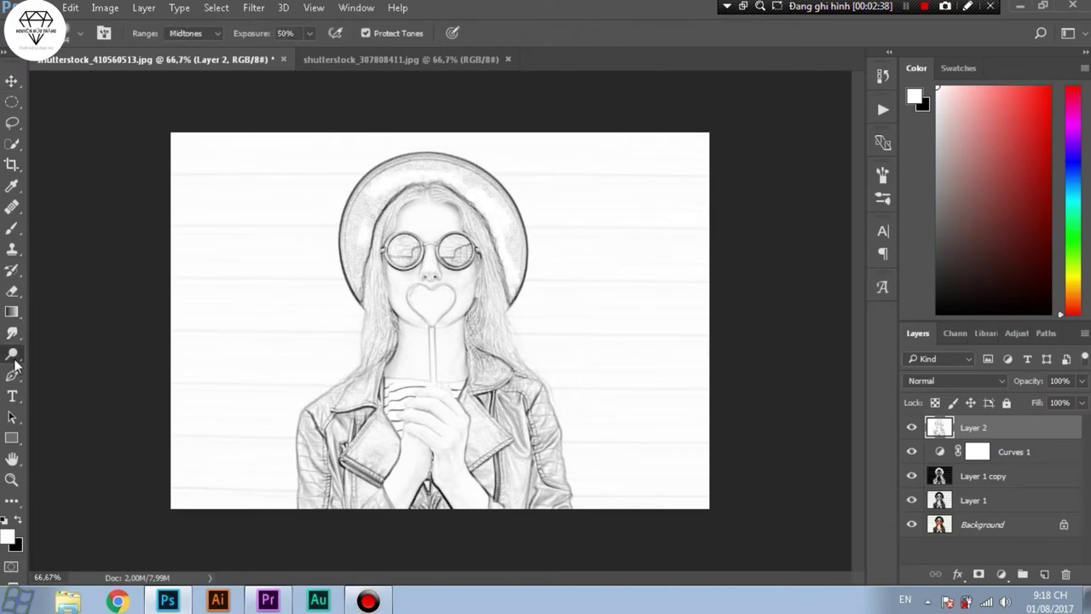
pyautogui.click(80, 34)
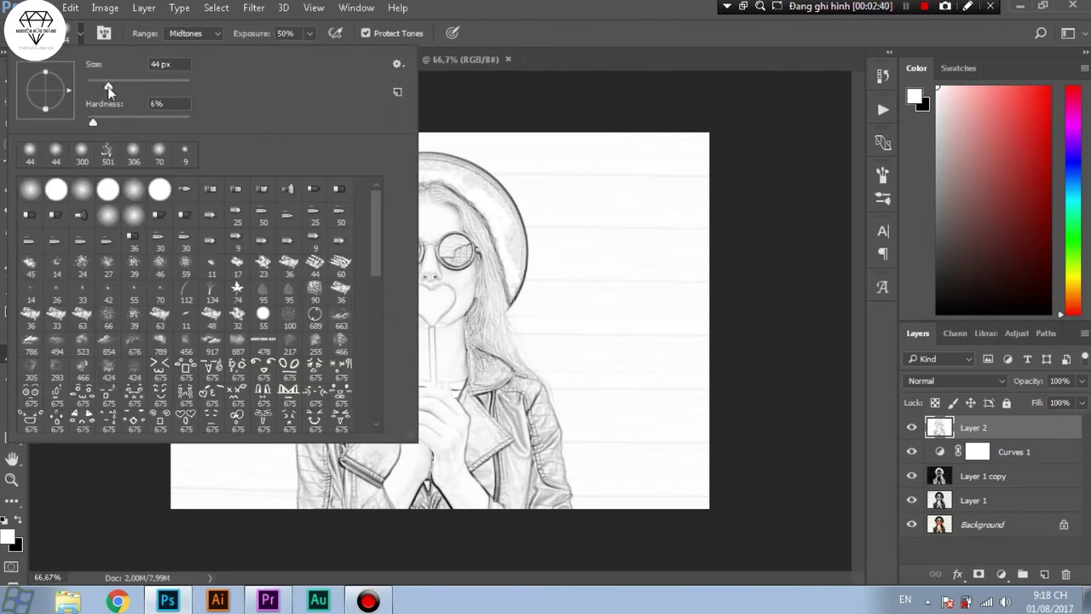
pyautogui.click(418, 5)
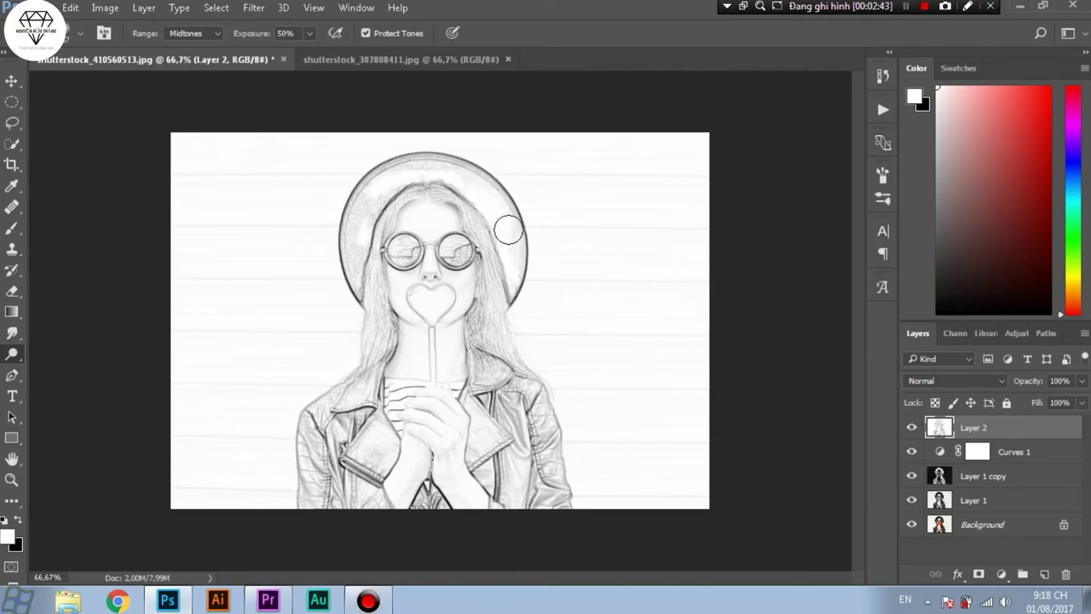
# Dodge the hair, hat and jacket lapels to lighten them.
pyautogui.moveTo(503, 292); pyautogui.dragTo(517, 277)
pyautogui.moveTo(426, 166)
pyautogui.mouseDown()
pyautogui.moveTo(443, 173)
pyautogui.moveTo(362, 184)
pyautogui.moveTo(422, 178)
pyautogui.moveTo(486, 401)
pyautogui.moveTo(543, 440)
pyautogui.moveTo(562, 482)
pyautogui.moveTo(531, 463)
pyautogui.moveTo(511, 507)
pyautogui.moveTo(504, 434)
pyautogui.moveTo(540, 370)
pyautogui.mouseUp()
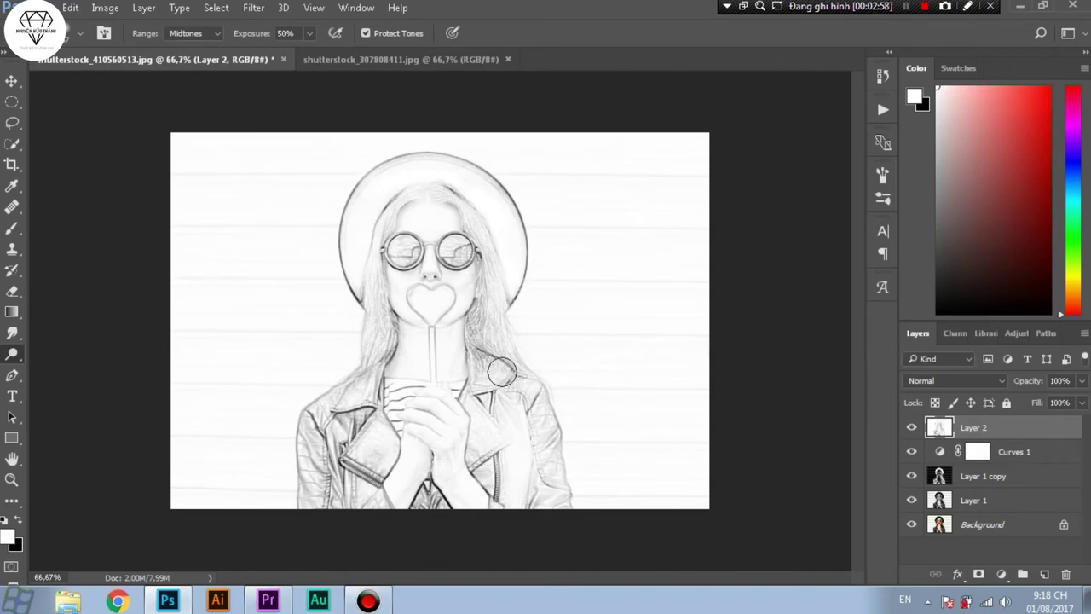
pyautogui.moveTo(349, 413); pyautogui.dragTo(337, 486)
pyautogui.moveTo(336, 486)
pyautogui.mouseDown()
pyautogui.moveTo(348, 417)
pyautogui.moveTo(317, 473)
pyautogui.moveTo(354, 426)
pyautogui.mouseUp()
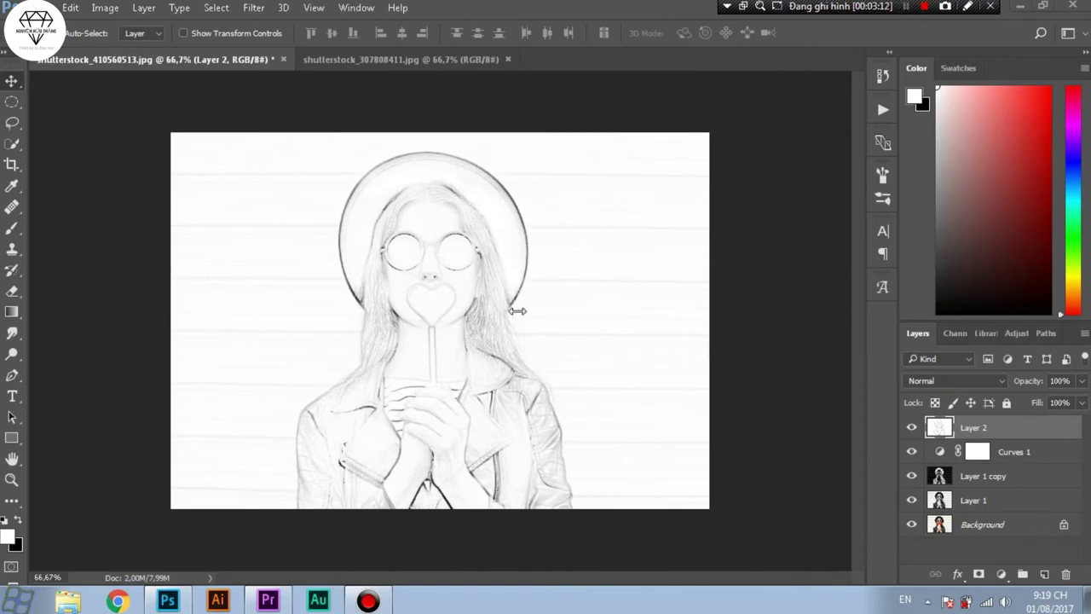
# Float the sketch document and drag its Layer 2 onto the aged paper texture document.
pyautogui.click(430, 61)
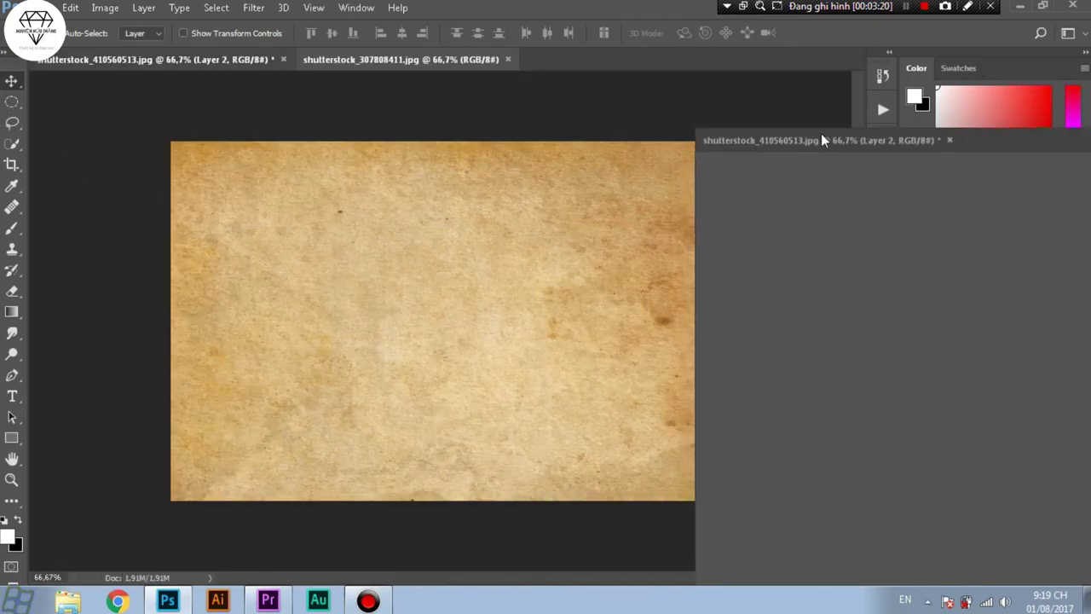
pyautogui.moveTo(469, 247); pyautogui.dragTo(839, 94)
pyautogui.moveTo(909, 239); pyautogui.dragTo(540, 256)
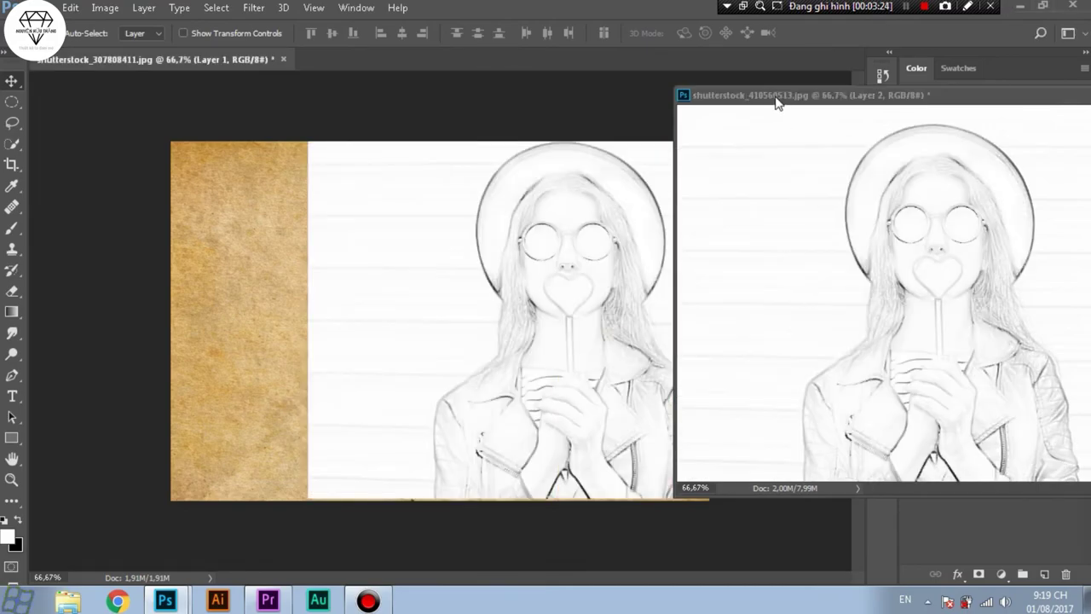
pyautogui.moveTo(775, 95); pyautogui.dragTo(348, 67)
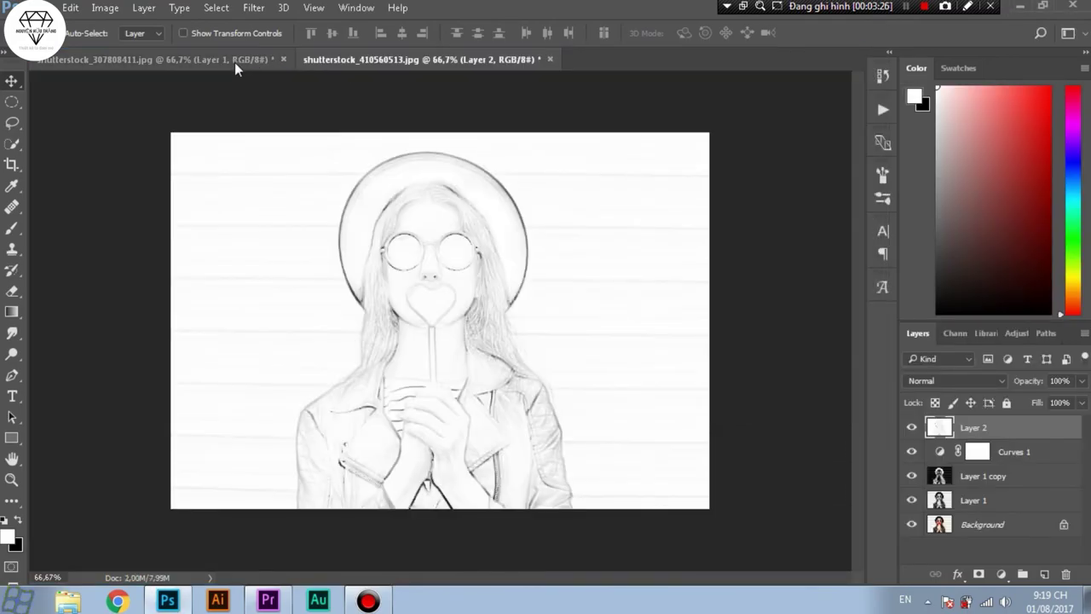
# Align the sketch to fill the paper canvas and set its blend mode to Multiply.
pyautogui.click(235, 61)
pyautogui.moveTo(483, 267); pyautogui.dragTo(336, 266)
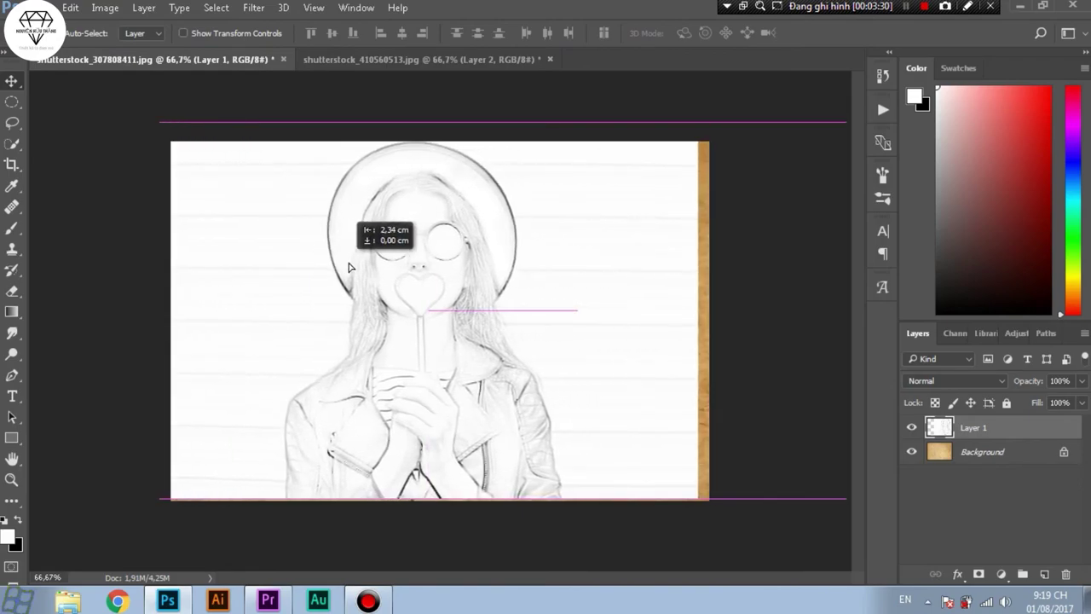
pyautogui.moveTo(336, 267); pyautogui.dragTo(346, 267)
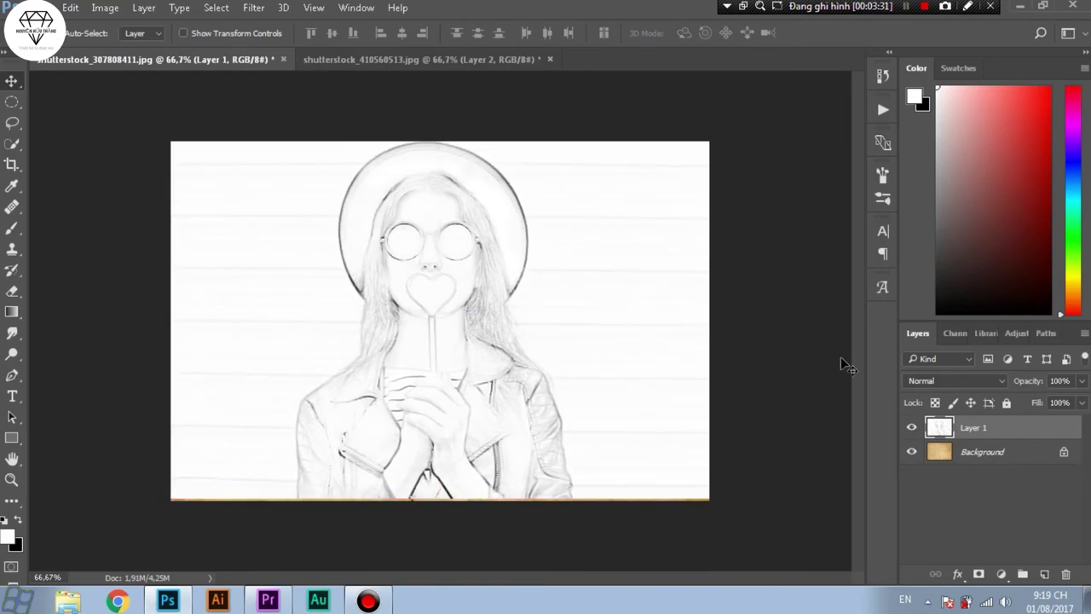
pyautogui.click(966, 383)
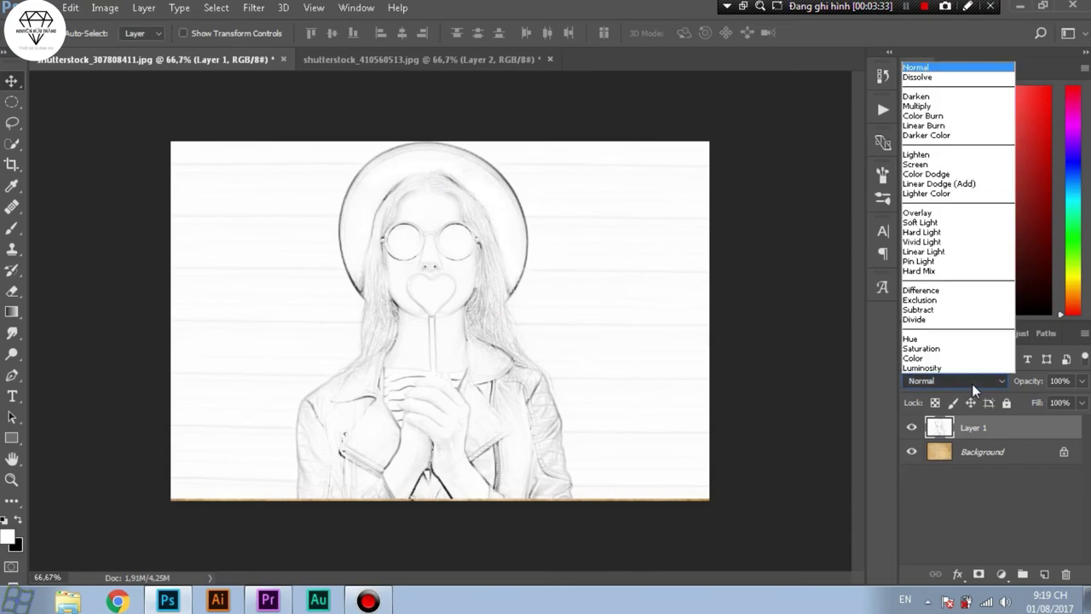
pyautogui.click(921, 105)
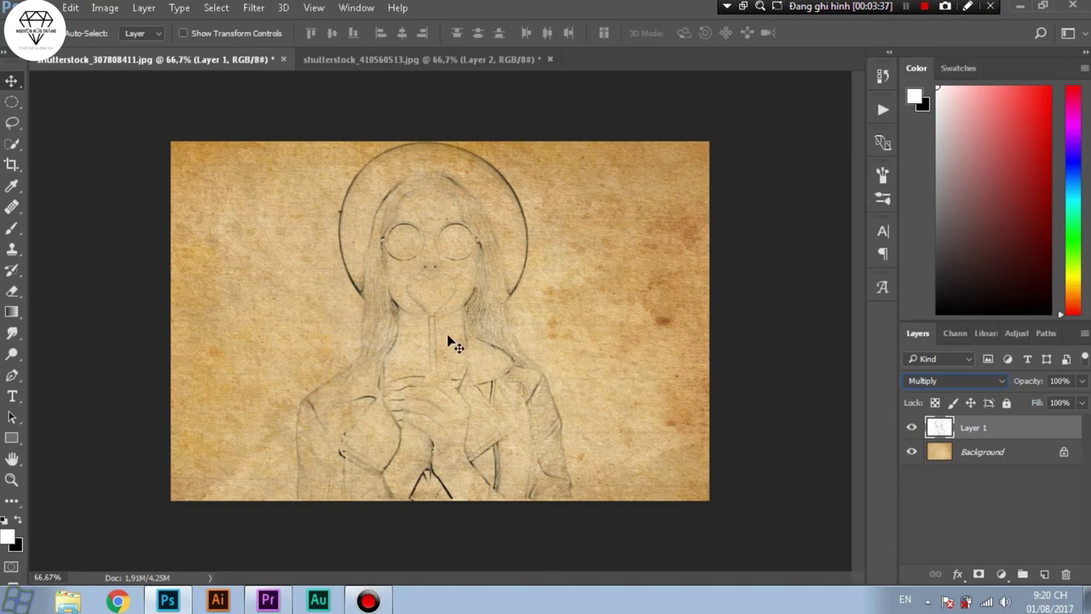
# Close shutterstock_410560513.jpg, discarding its unsaved changes.
pyautogui.click(550, 59)
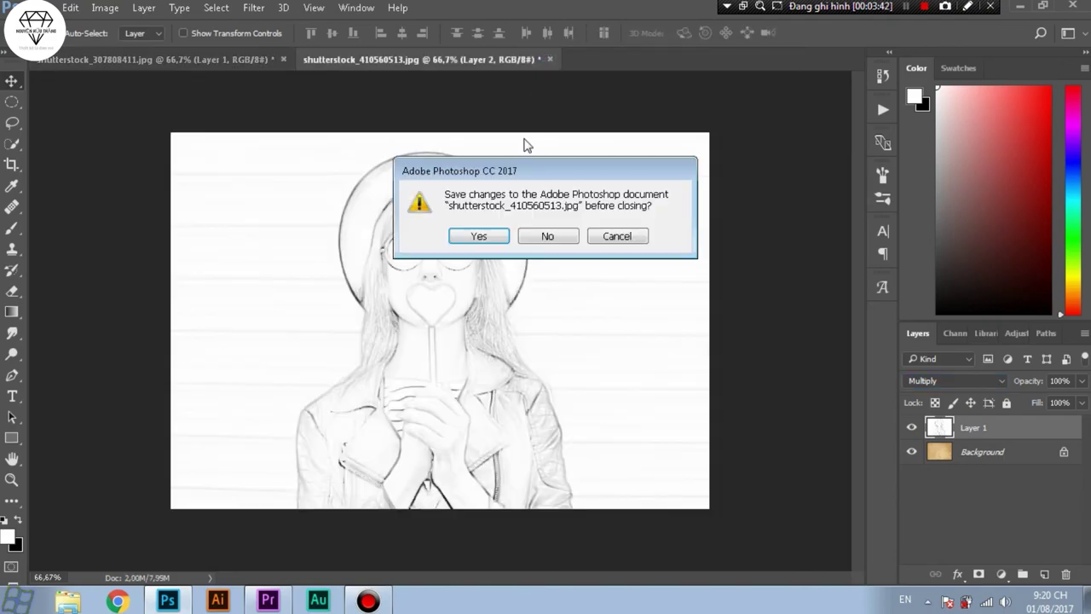
pyautogui.click(564, 239)
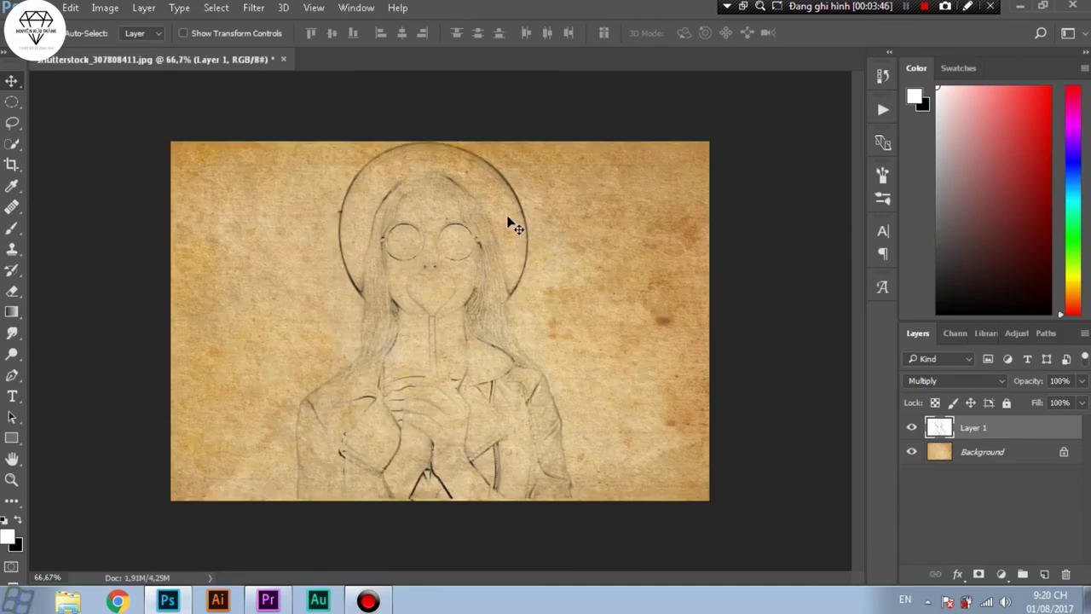